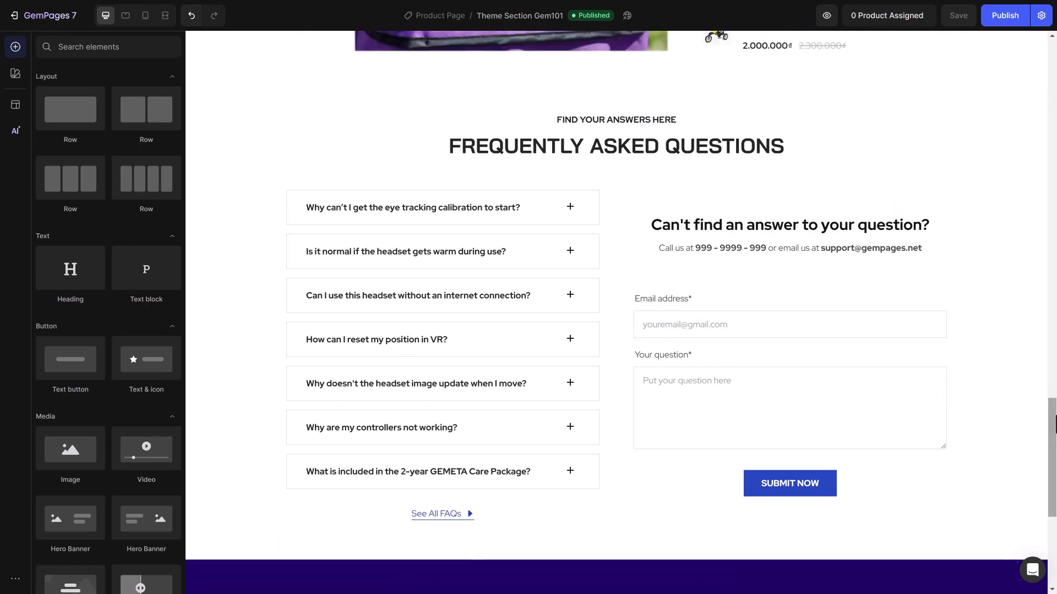
# - Save the selected FAQ section to the library as the theme section 'Theme Section'
pyautogui.click(996, 142)
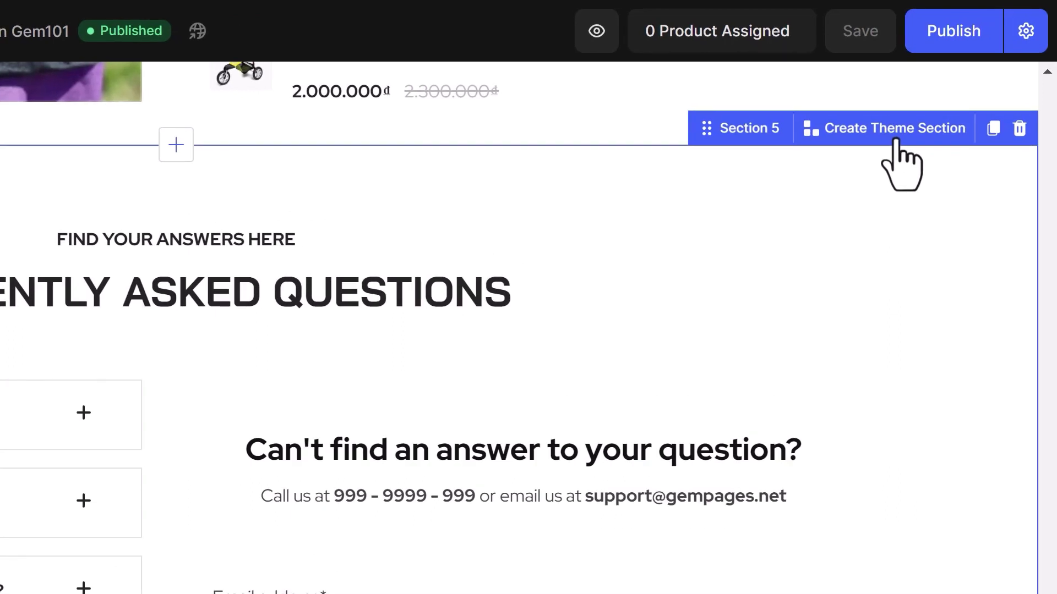
pyautogui.click(895, 140)
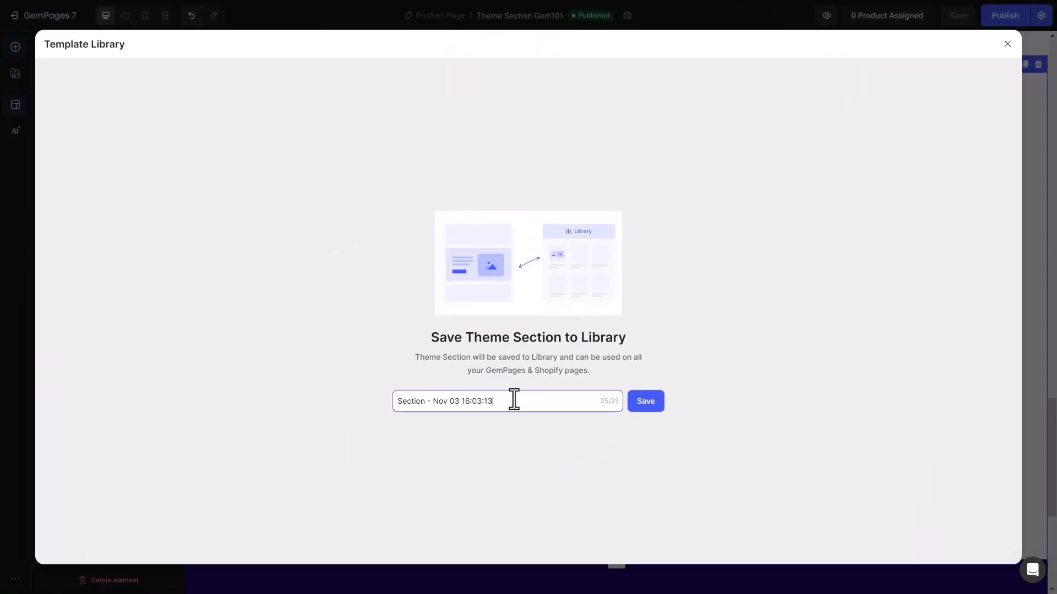
pyautogui.tripleClick(515, 407)
pyautogui.write('Theme Section')
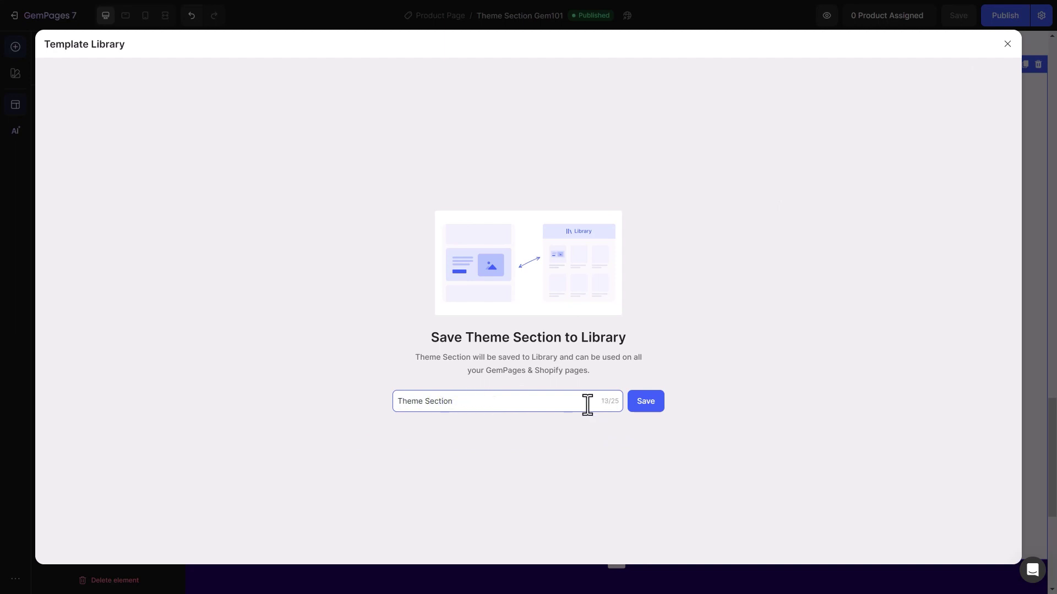
pyautogui.click(645, 402)
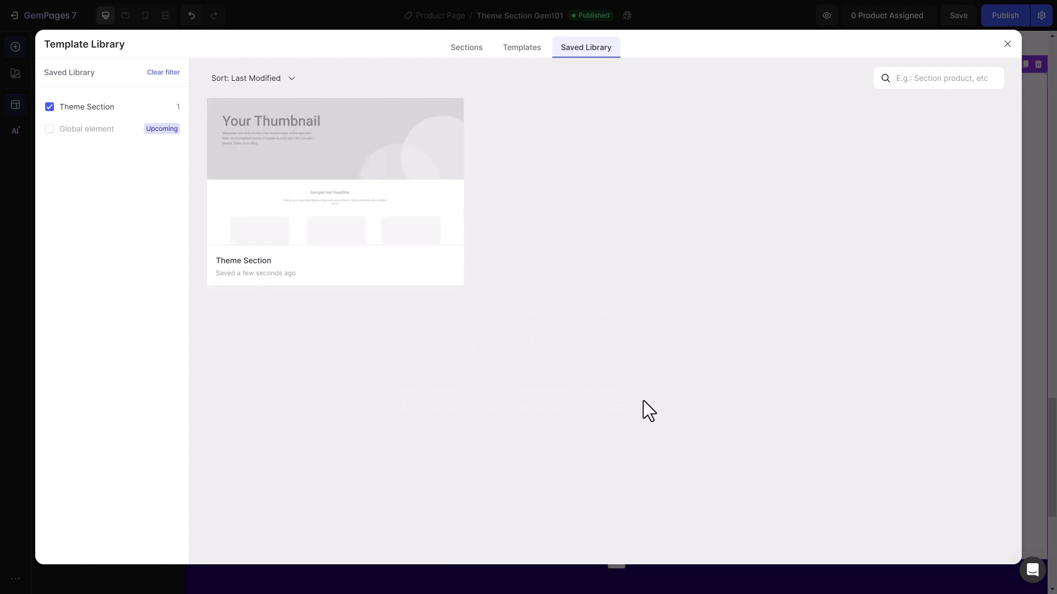
# - Add 'Theme Section' from the Saved Library to the bottom of the untitled product page
pyautogui.click(1007, 44)
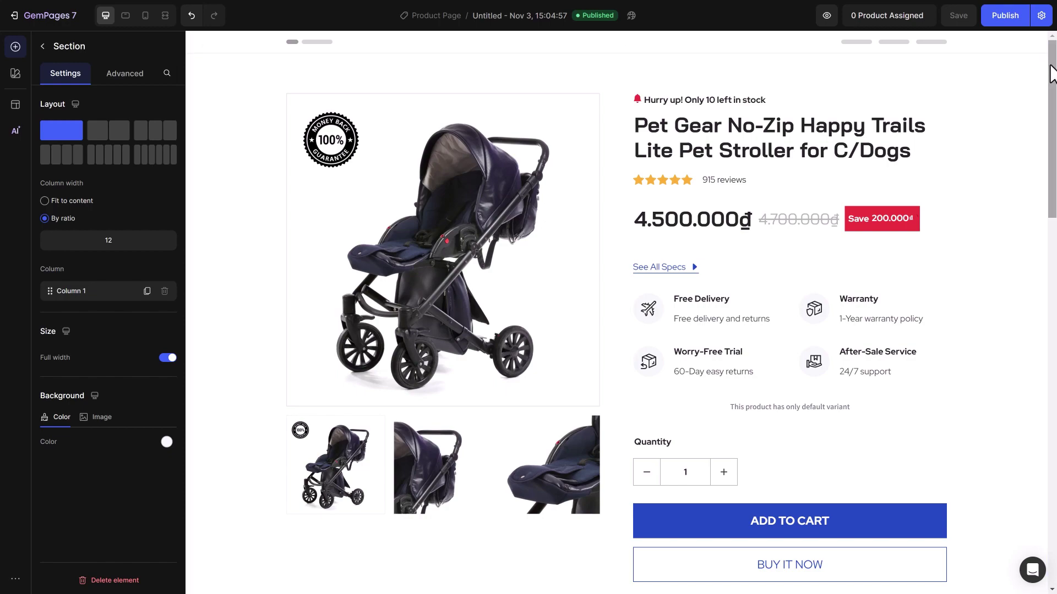
pyautogui.moveTo(1052, 67); pyautogui.dragTo(1052, 435)
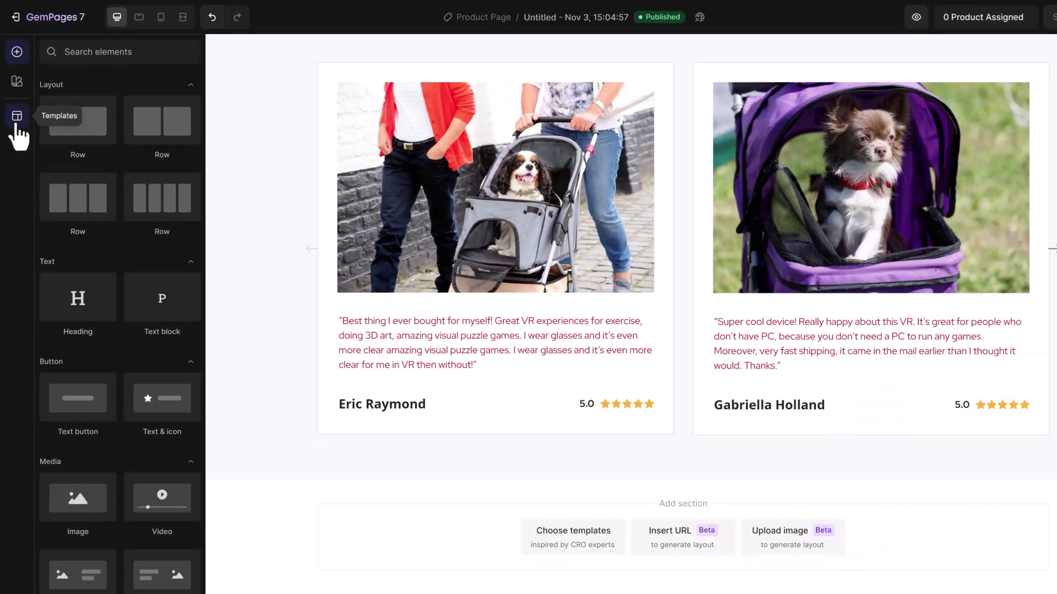
pyautogui.click(29, 208)
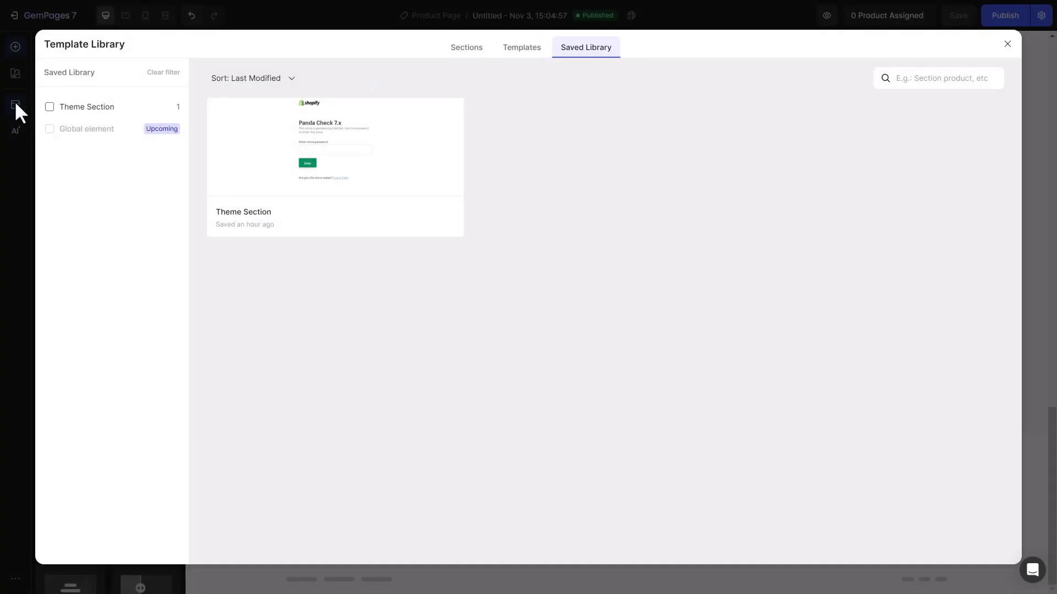
pyautogui.moveTo(254, 218)
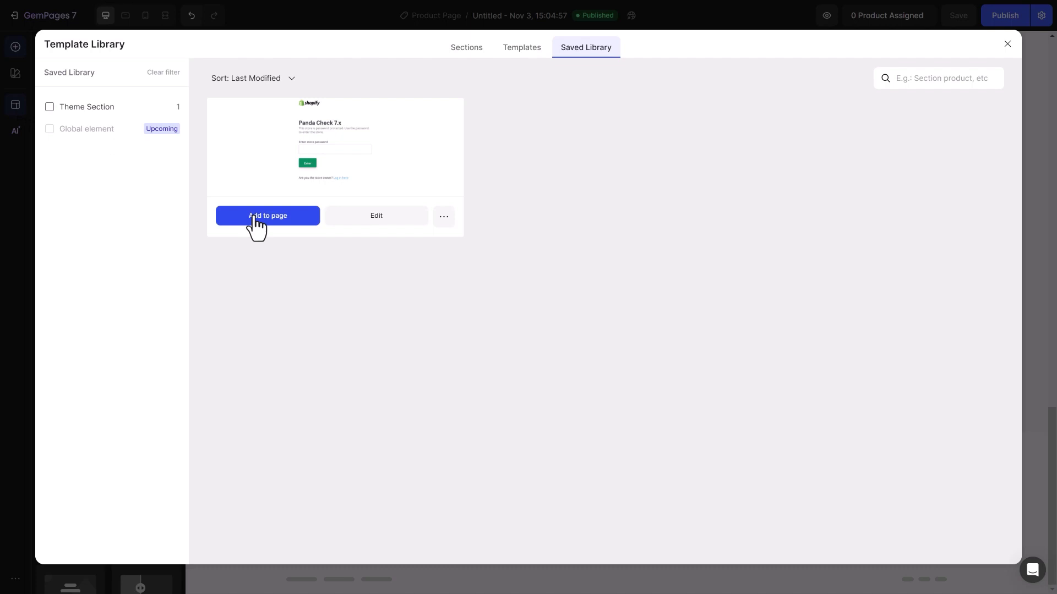
pyautogui.click(254, 220)
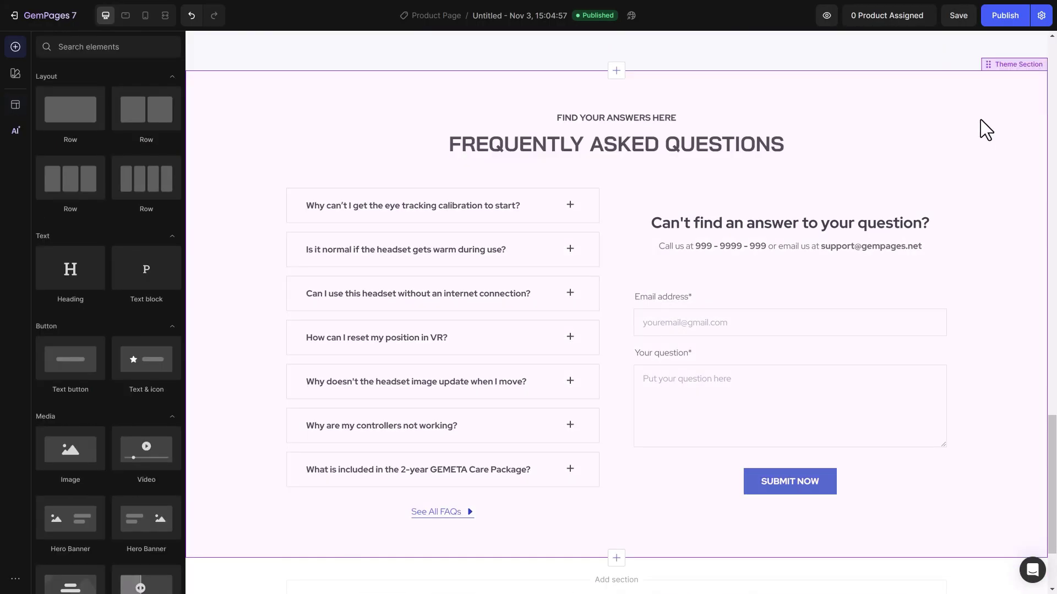
pyautogui.click(1000, 22)
pyautogui.click(969, 90)
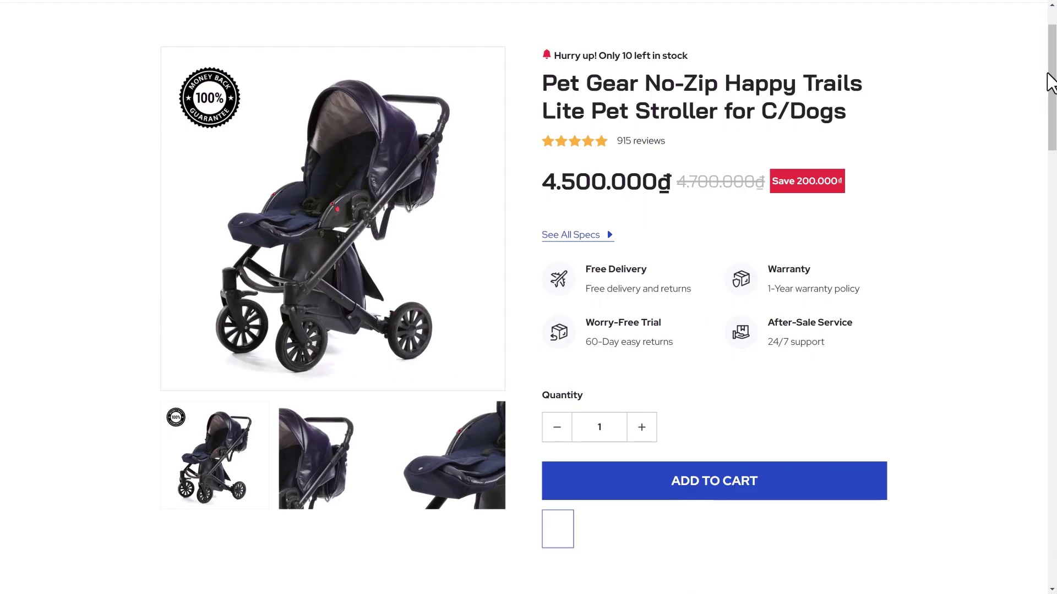
pyautogui.moveTo(1047, 82); pyautogui.dragTo(1034, 430)
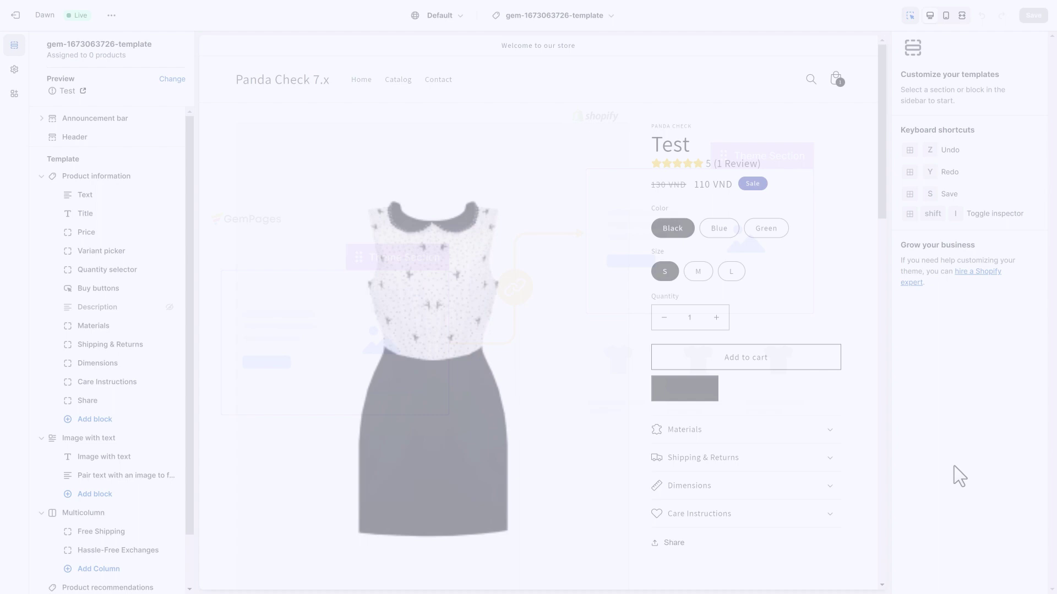
pyautogui.scroll(-2, 184, 306)
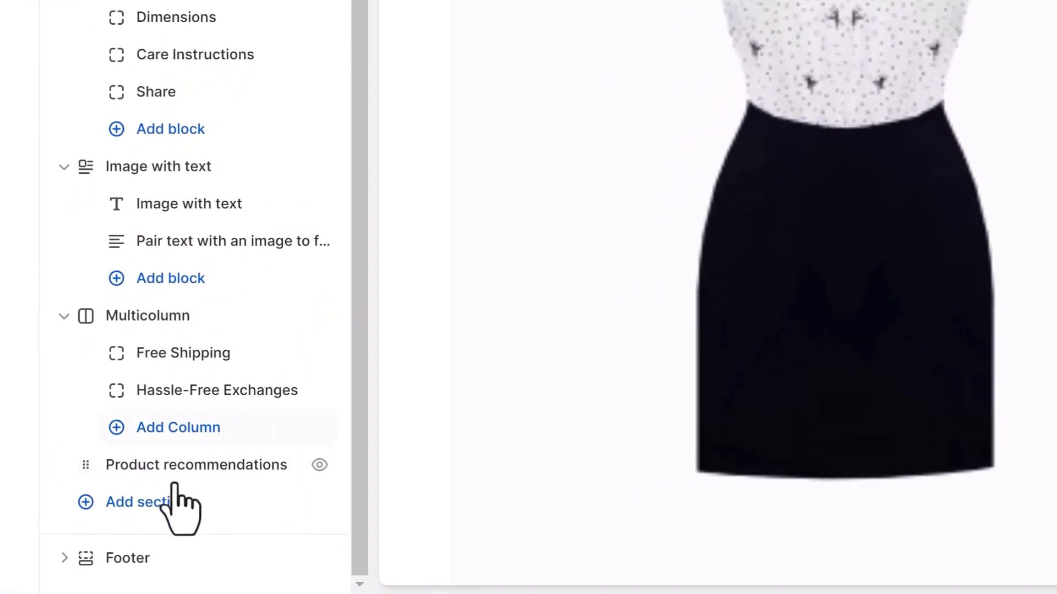
pyautogui.click(171, 498)
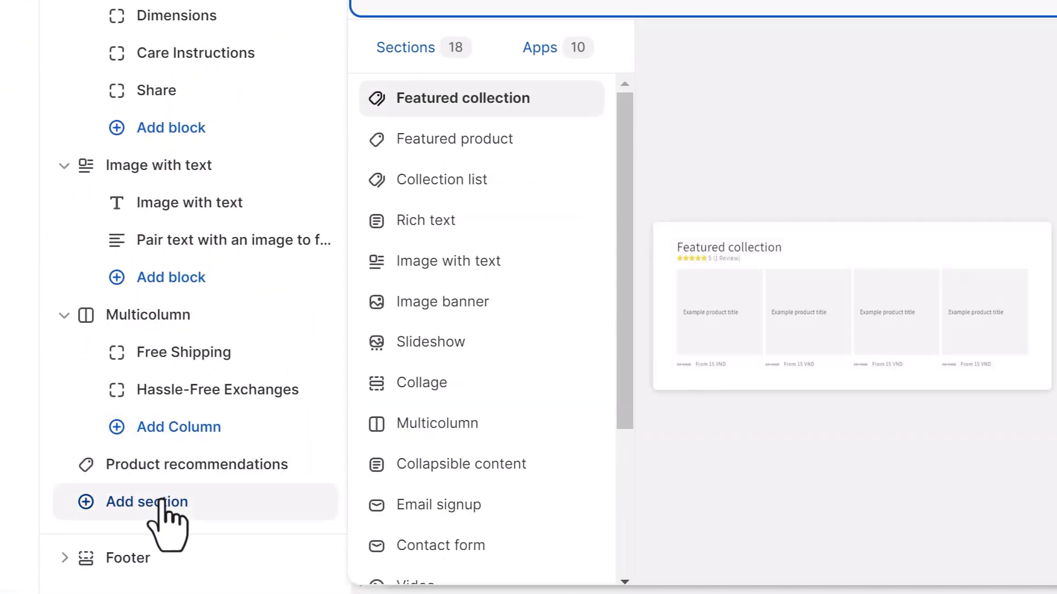
pyautogui.moveTo(618, 224); pyautogui.dragTo(610, 397)
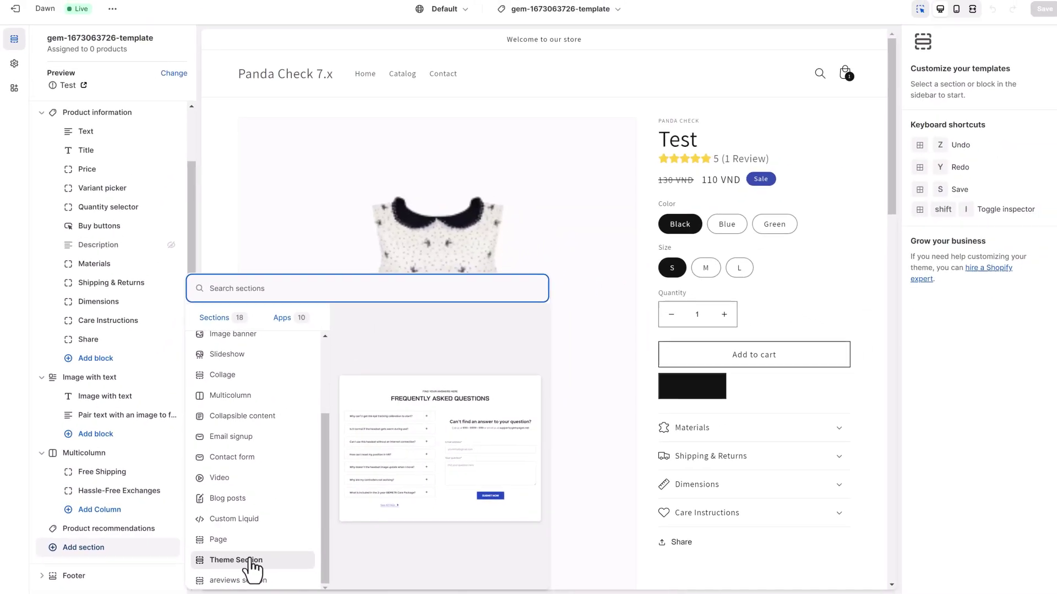
pyautogui.click(245, 561)
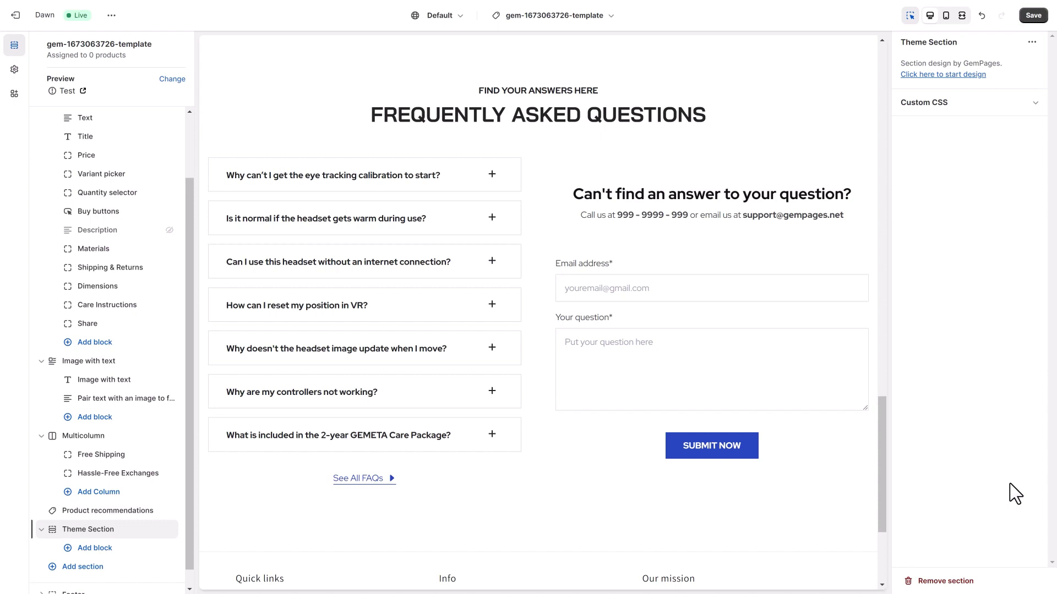
pyautogui.click(1031, 16)
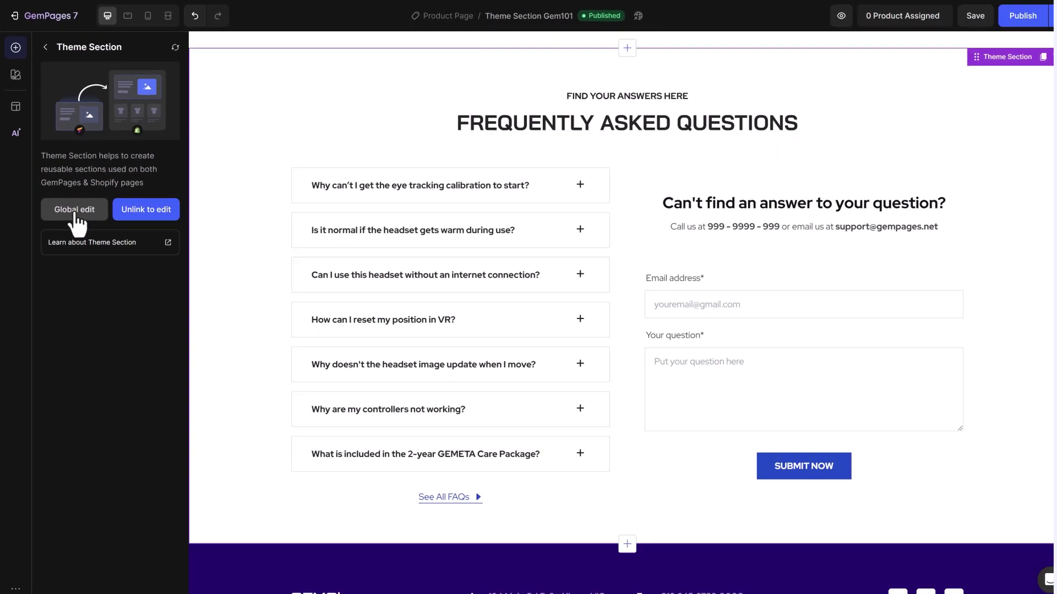
# - In the global theme section editor, recolour the FREQUENTLY ASKED QUESTIONS heading to blue 234BC8
pyautogui.click(146, 414)
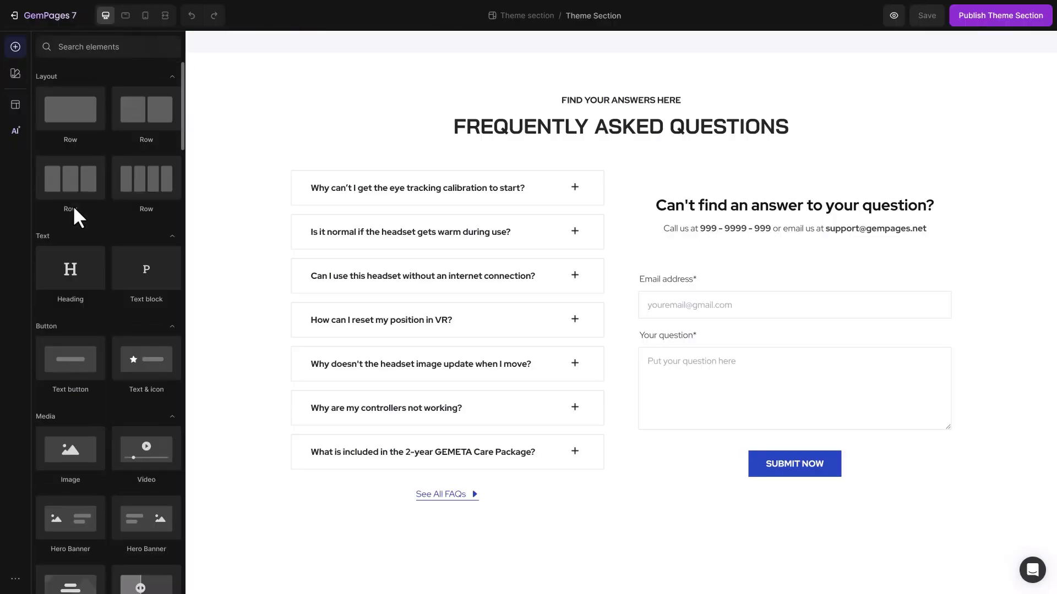
pyautogui.click(249, 247)
pyautogui.click(641, 103)
pyautogui.click(652, 133)
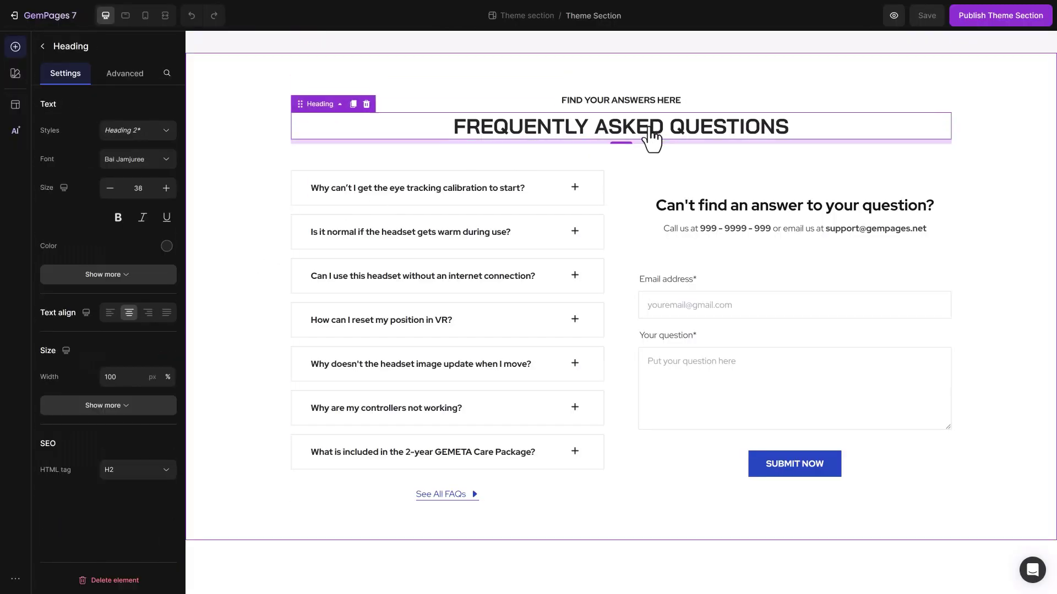
pyautogui.click(166, 245)
pyautogui.doubleClick(94, 310)
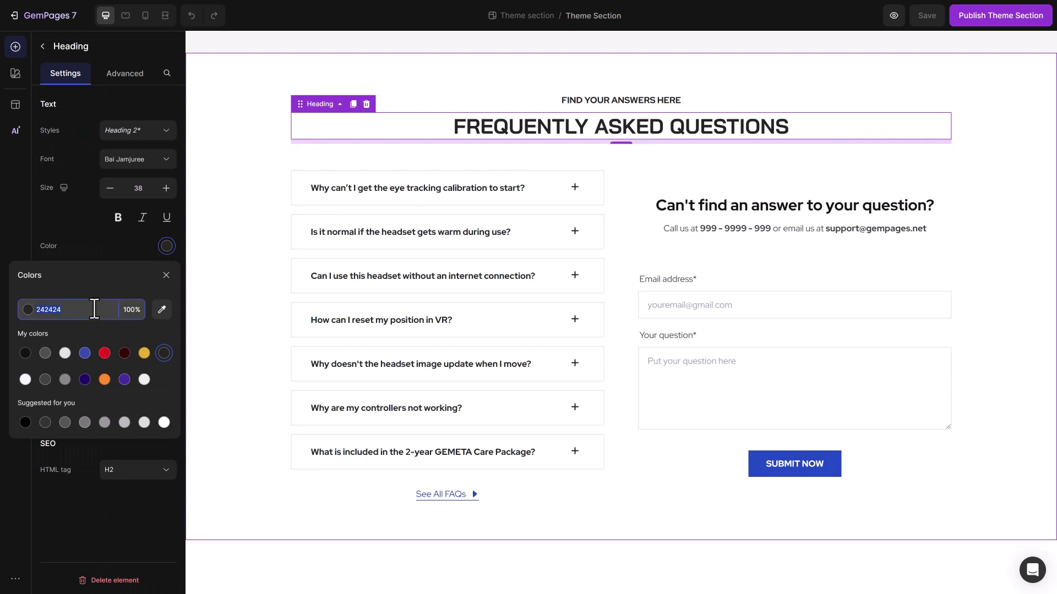
pyautogui.write('234BC8')
pyautogui.click(165, 275)
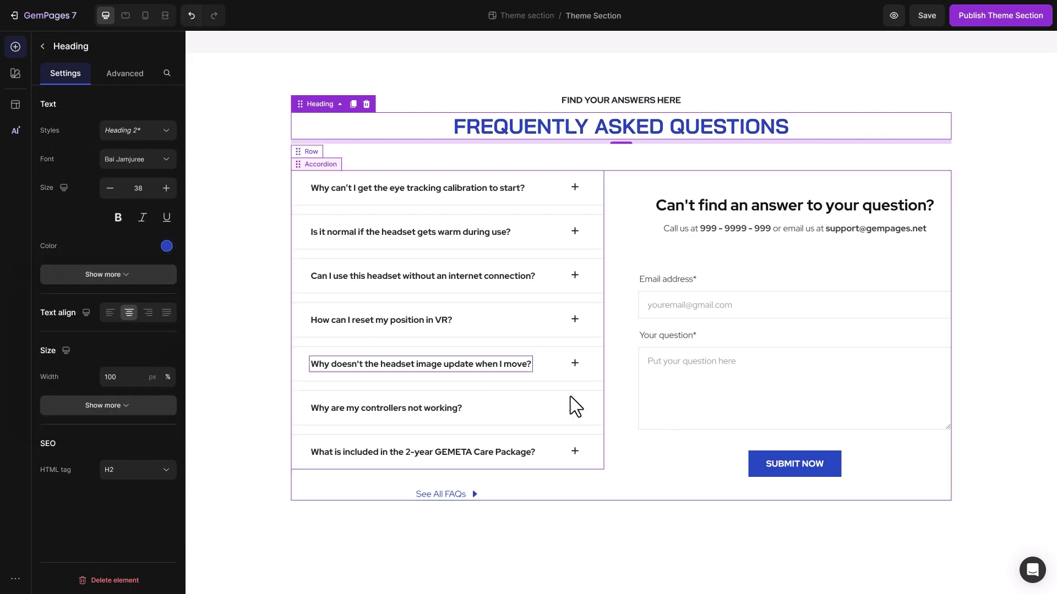
# - Change the SUBMIT NOW button's background colour to the dark swatch
pyautogui.click(826, 468)
pyautogui.moveTo(179, 274); pyautogui.dragTo(184, 377)
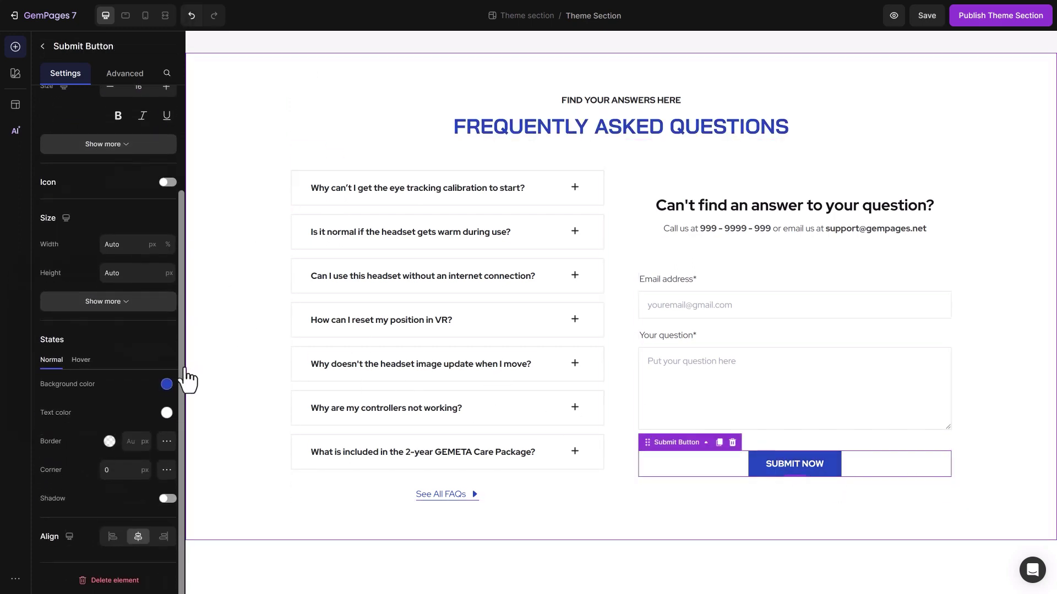
pyautogui.click(167, 384)
pyautogui.click(26, 491)
pyautogui.click(226, 397)
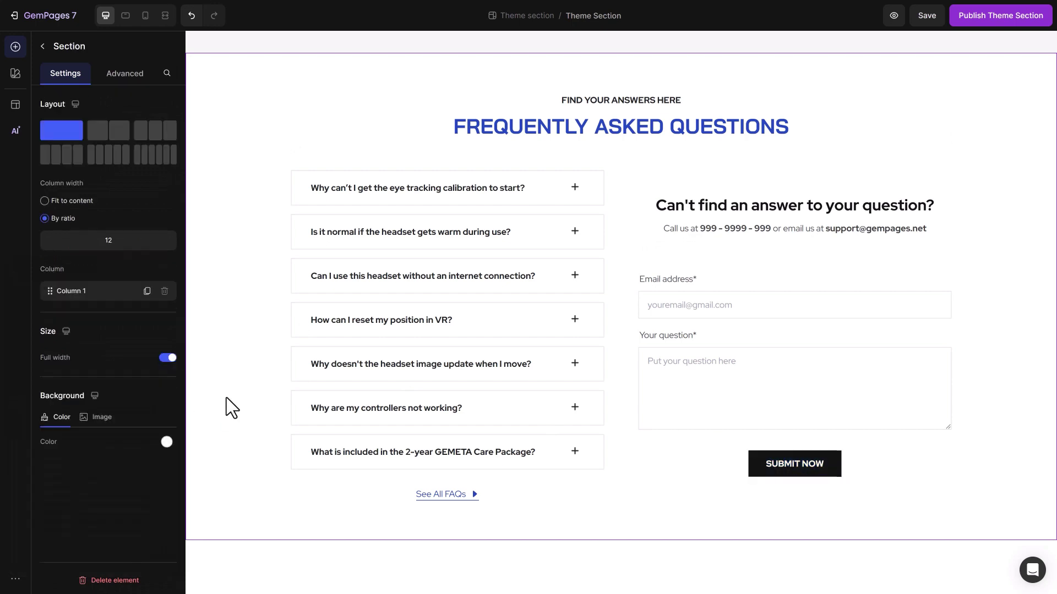
# - Publish the Theme Section changes to all pages using it
pyautogui.click(996, 16)
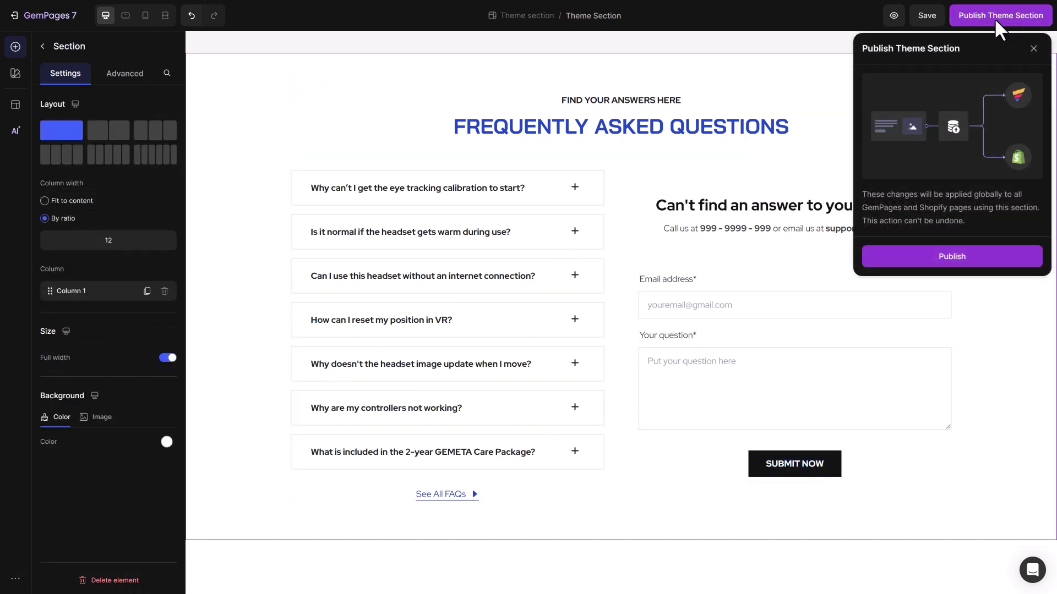
pyautogui.click(974, 256)
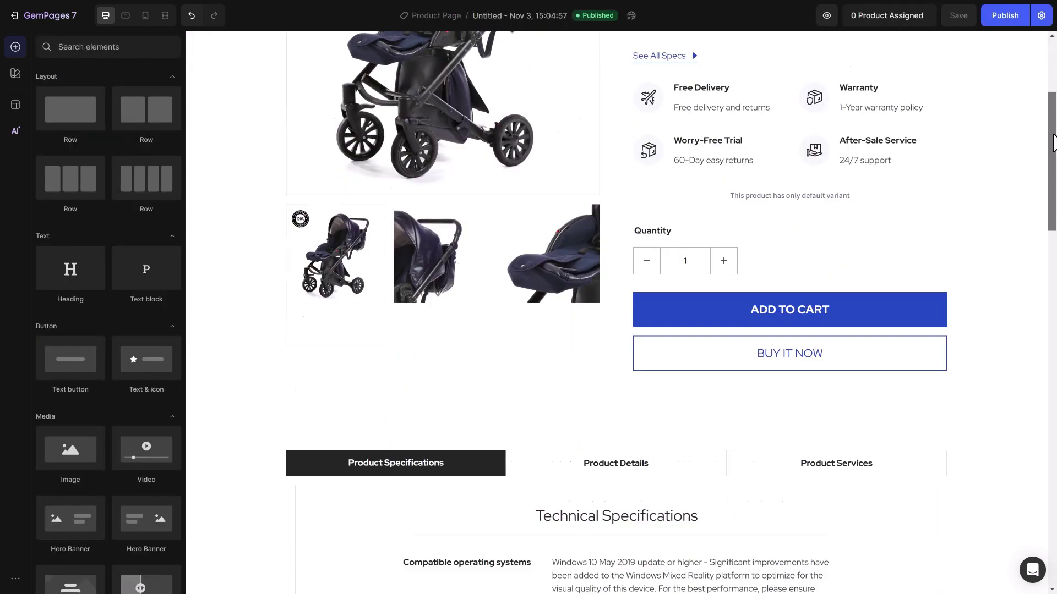
pyautogui.scroll(-10, 1040, 447)
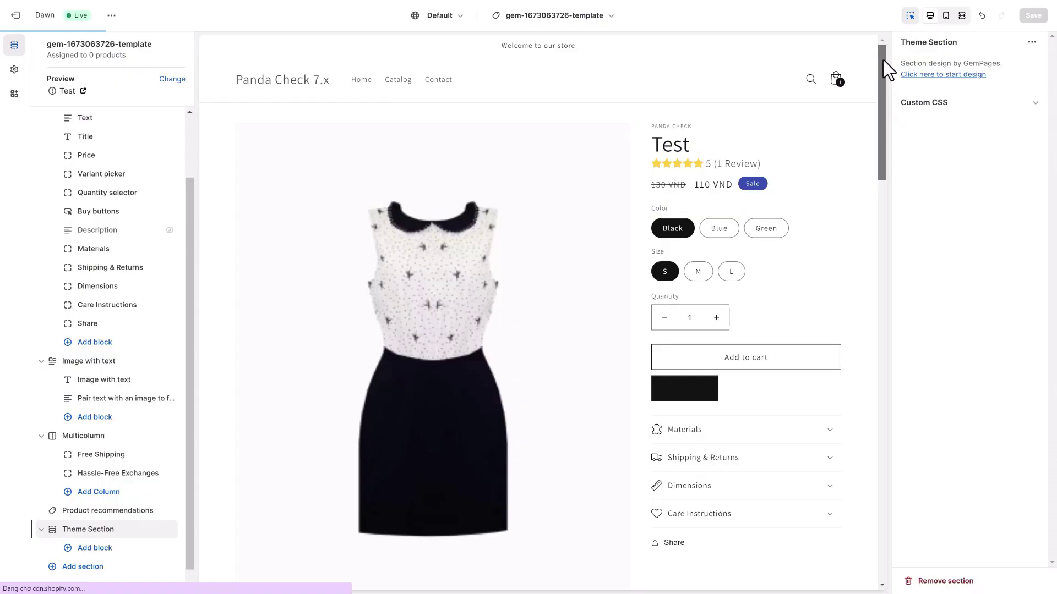
# - Scroll the untitled product page to the FAQ section showing the blue heading and dark SUBMIT NOW button
pyautogui.moveTo(883, 61); pyautogui.dragTo(885, 370)
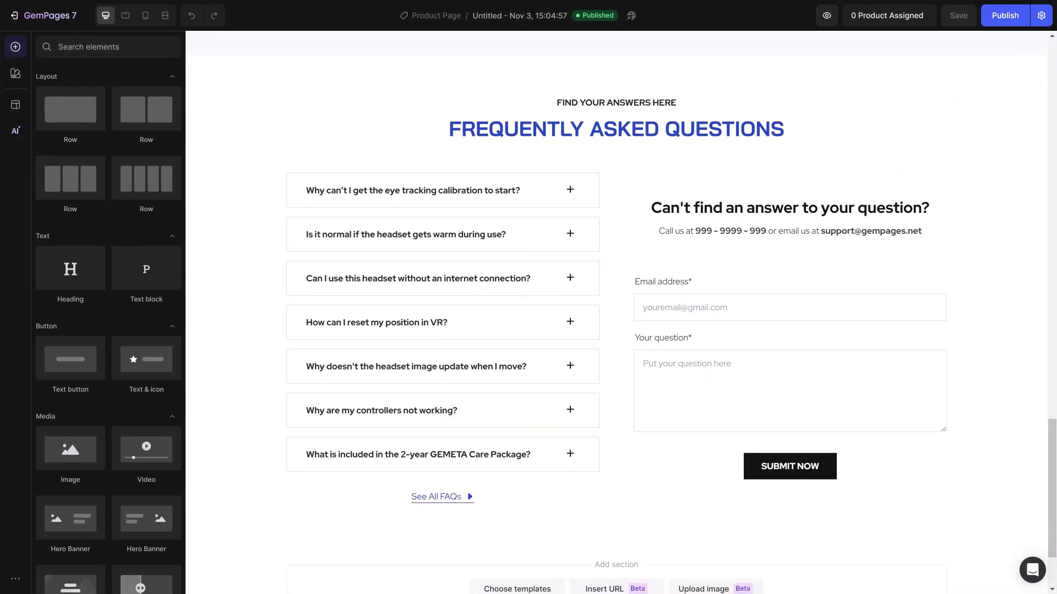
# - Delete 'Theme Section' from the Saved Library, typing 'confirm' to approve the deletion
pyautogui.click(18, 107)
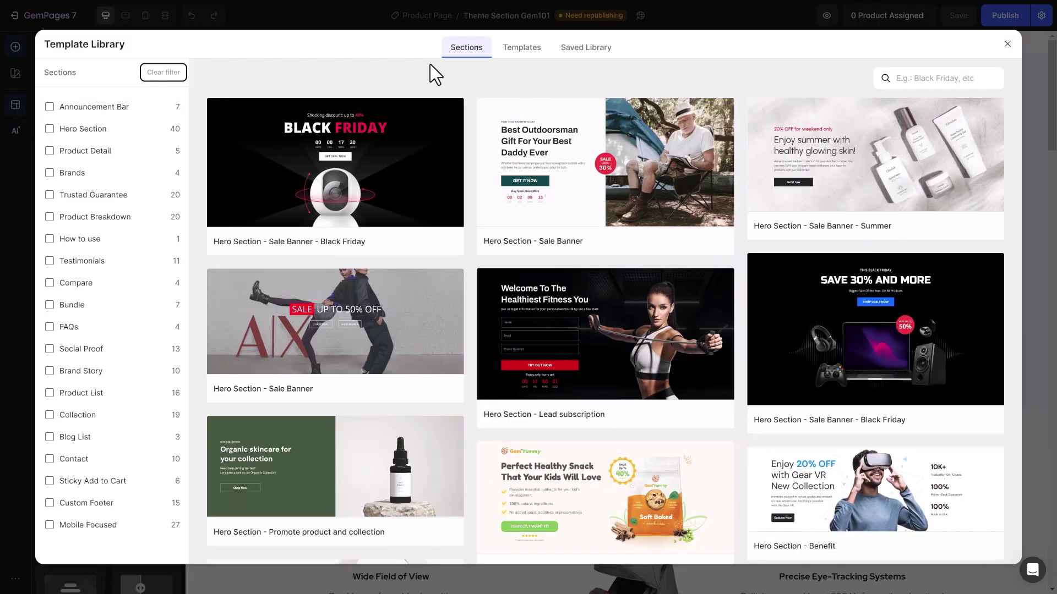
pyautogui.click(586, 51)
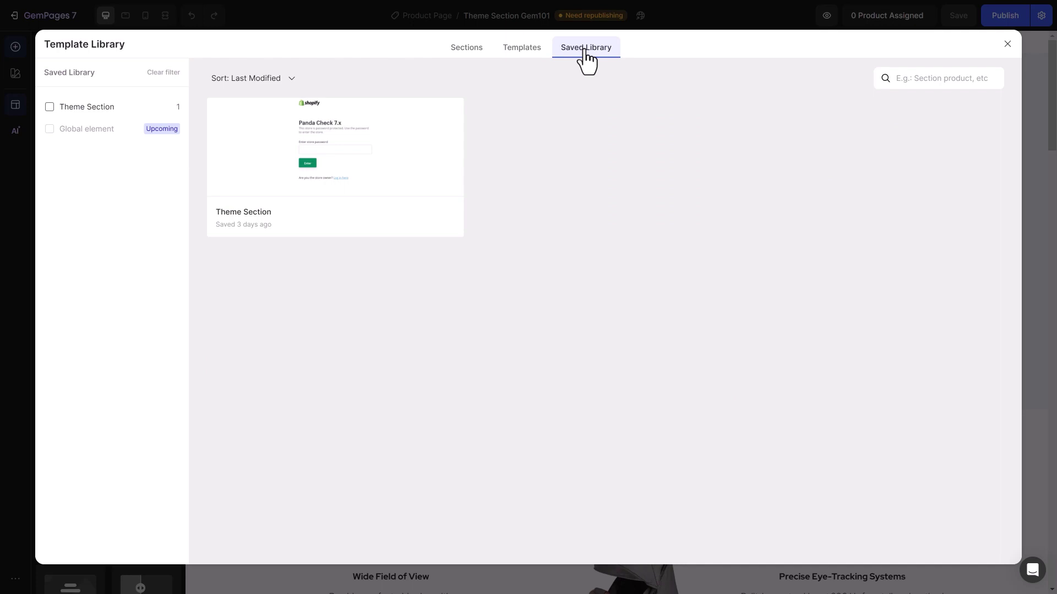
pyautogui.moveTo(448, 225)
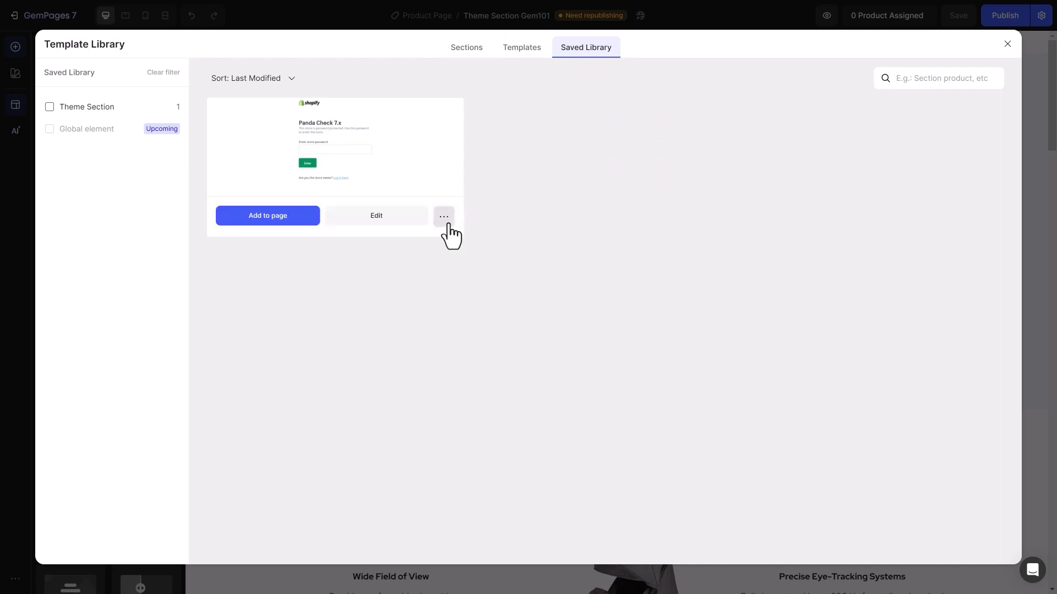
pyautogui.click(444, 217)
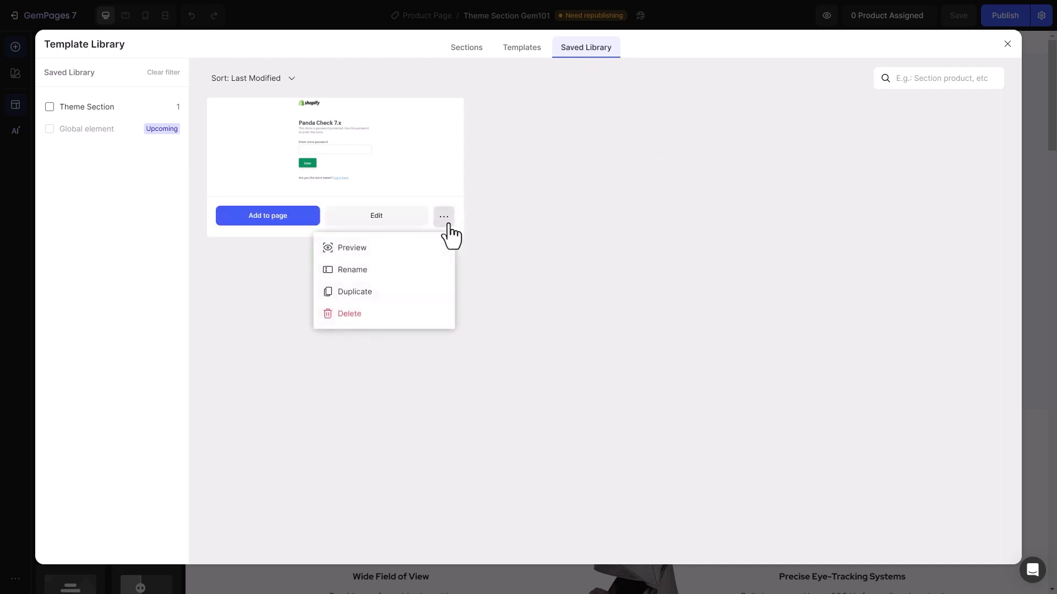
pyautogui.click(430, 315)
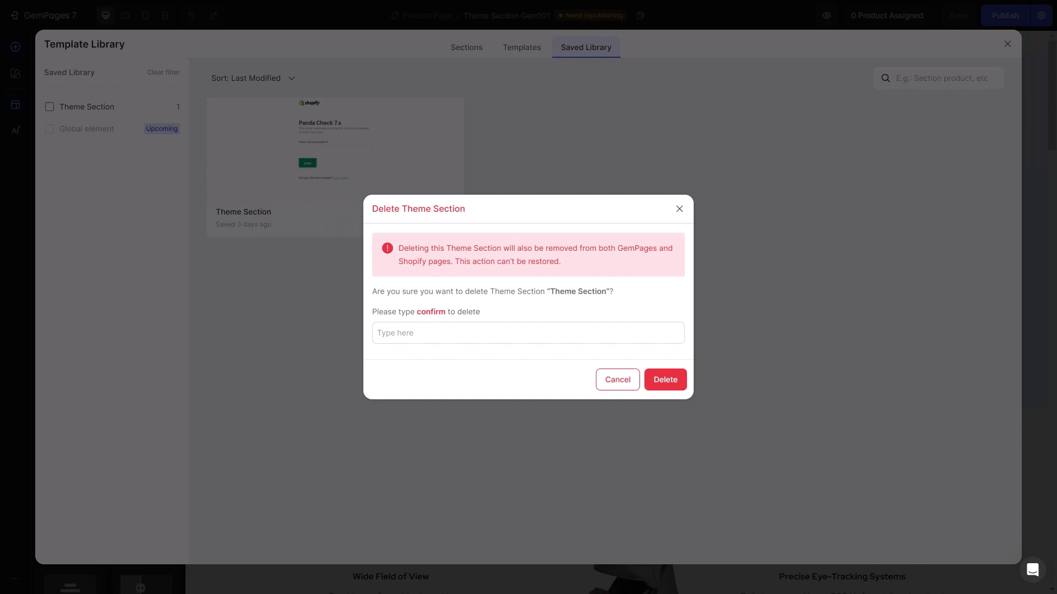
pyautogui.click(428, 330)
pyautogui.write('confirm')
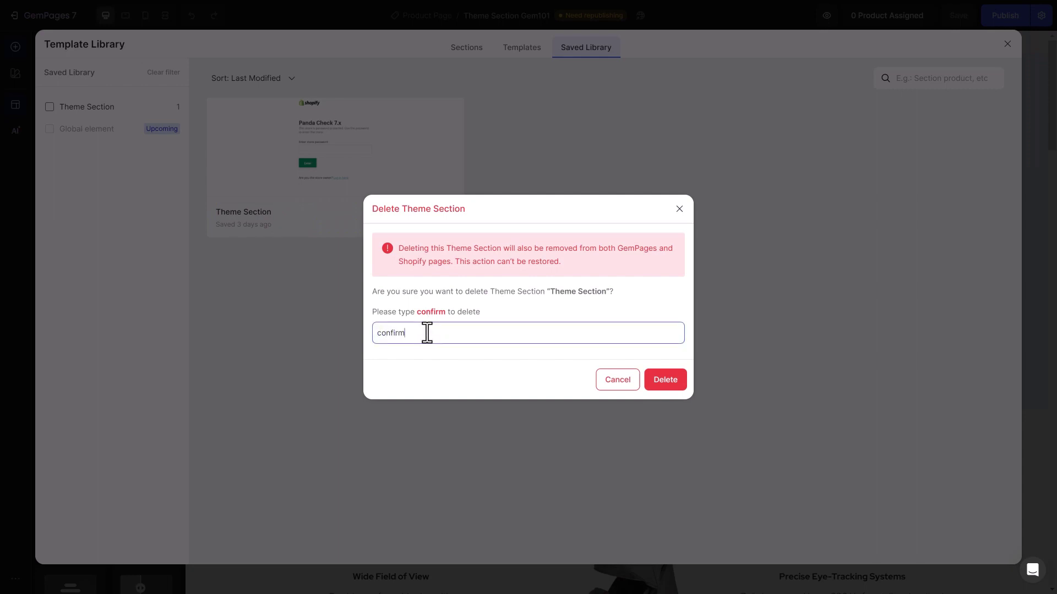
pyautogui.click(672, 385)
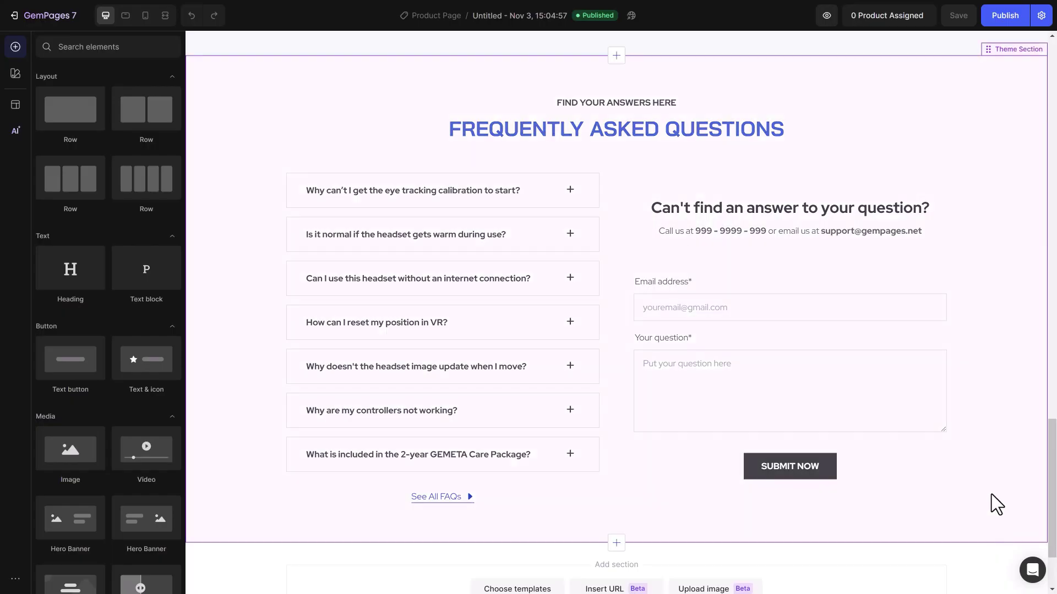
# - Remove the FAQ theme section from the page and save the FAQ section again as 'Theme Section'
pyautogui.click(988, 134)
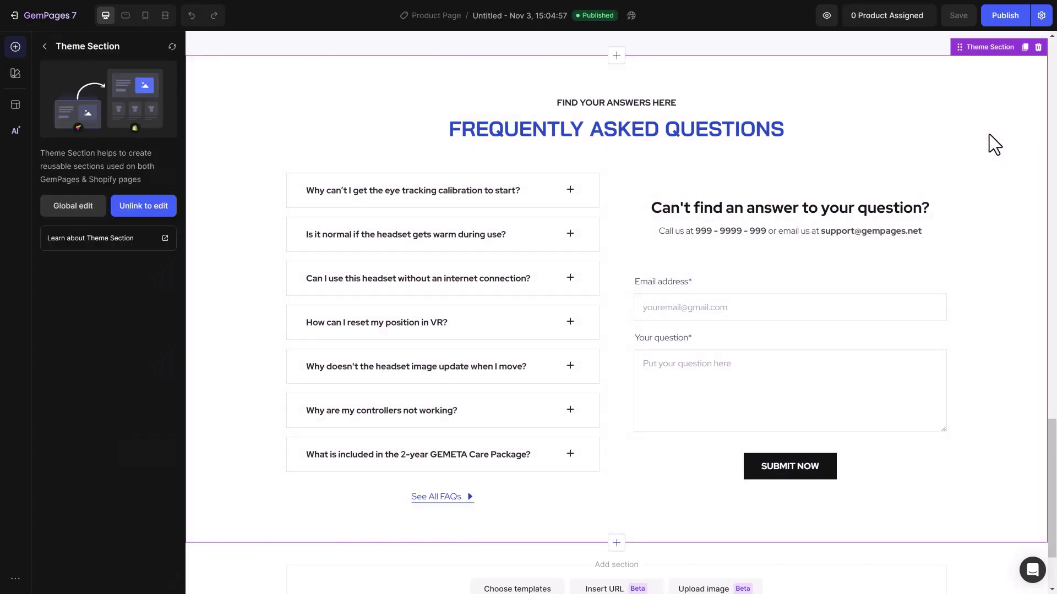
pyautogui.click(1037, 48)
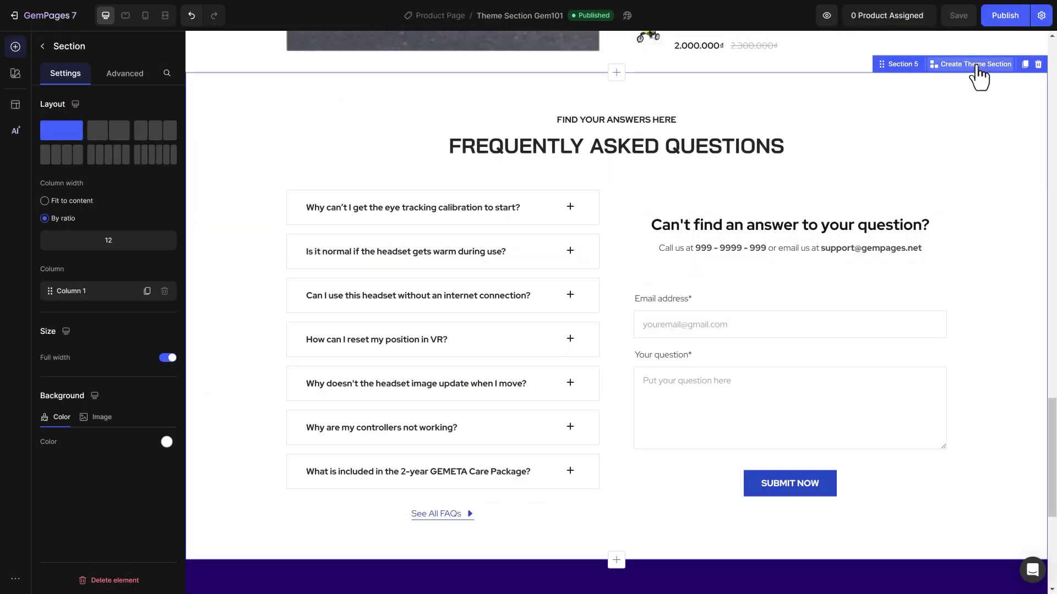
pyautogui.click(974, 64)
pyautogui.tripleClick(514, 406)
pyautogui.write('Theme Section')
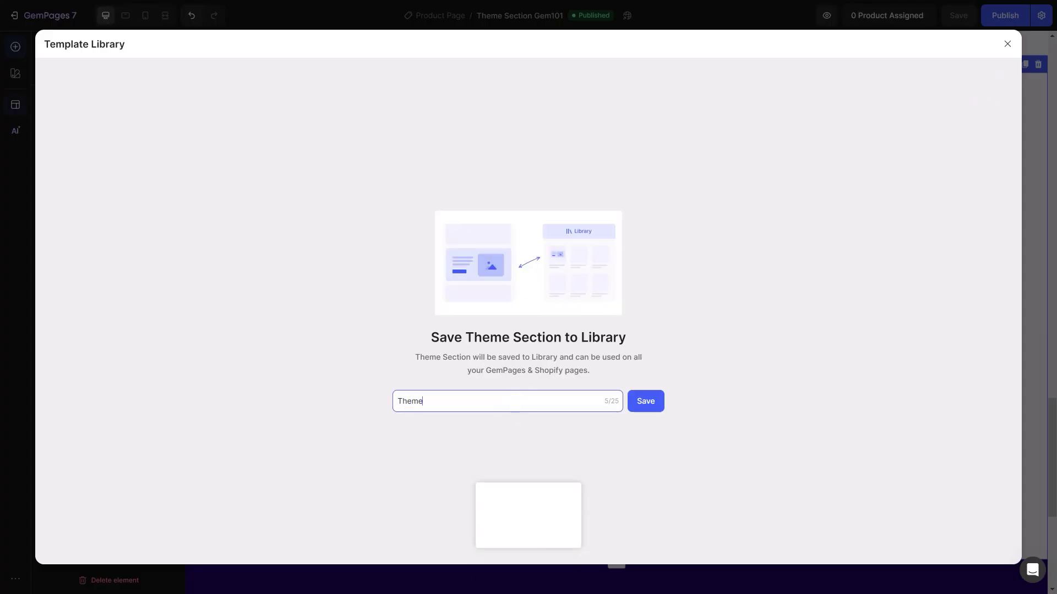
pyautogui.click(645, 403)
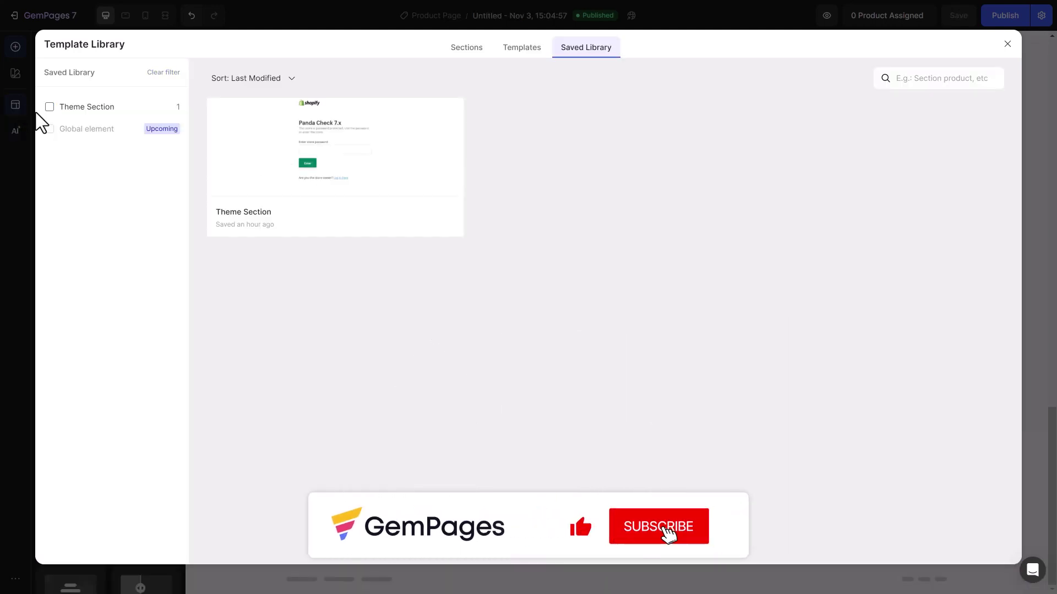
# - Scroll the Shopify theme editor's addable sections to find Theme Section
pyautogui.moveTo(255, 225)
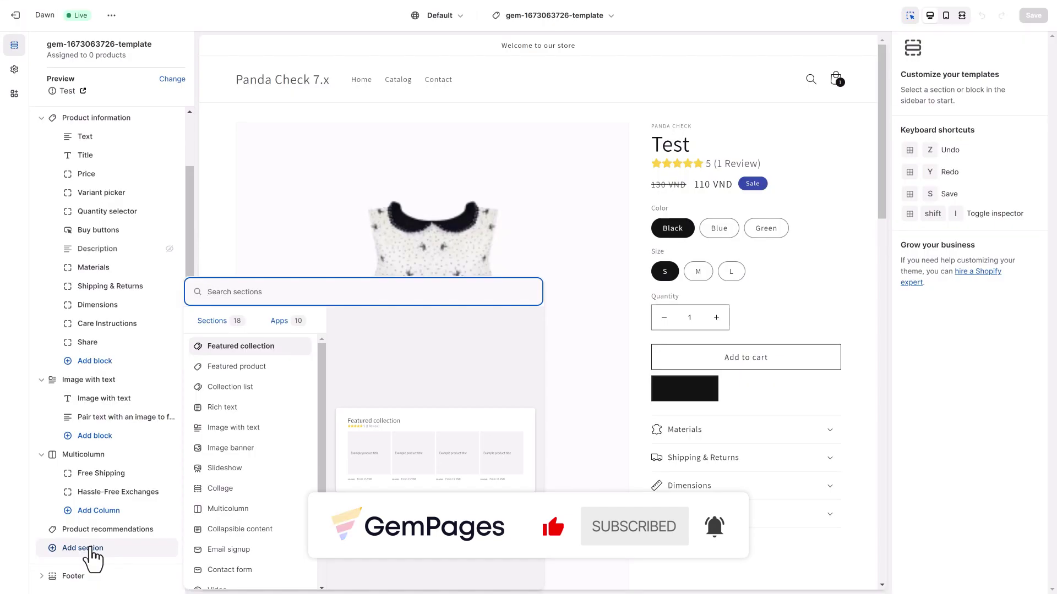
pyautogui.scroll(-3, 322, 471)
pyautogui.scroll(-1, 322, 471)
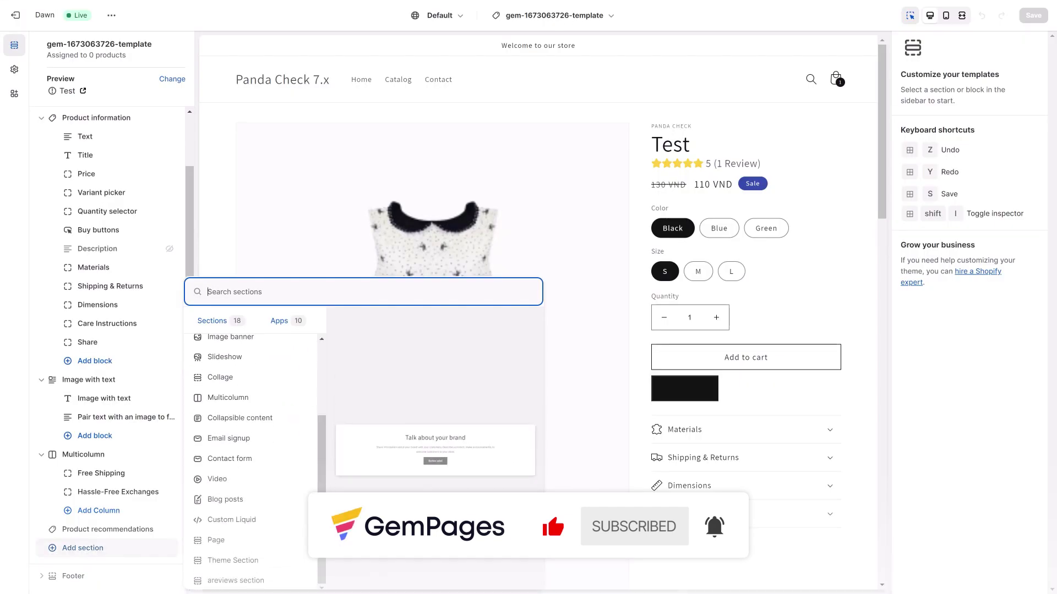